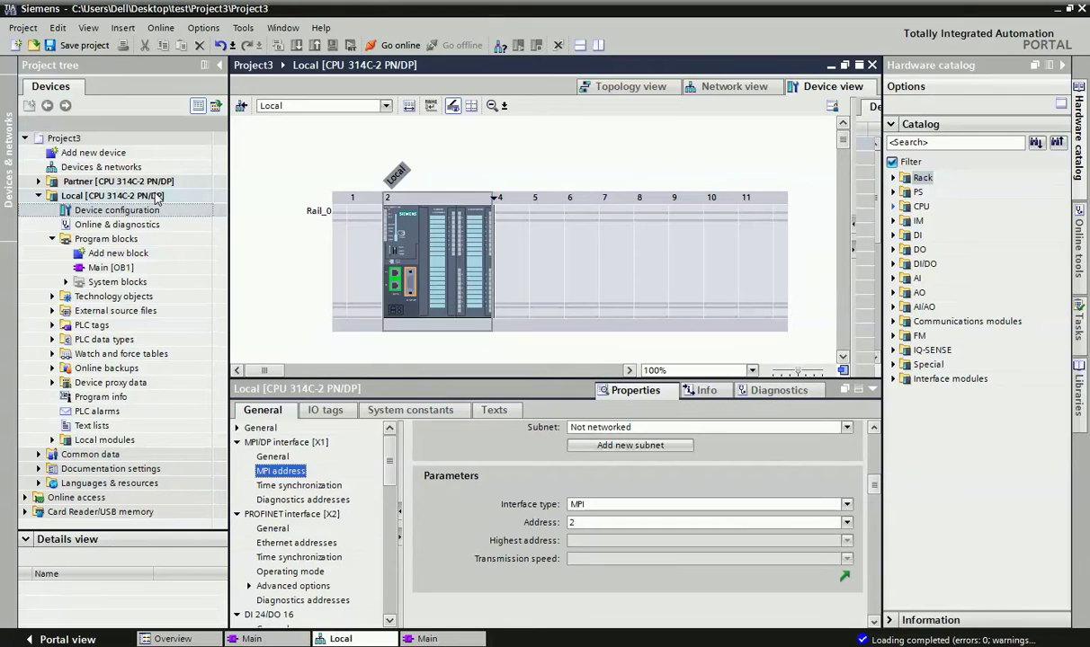
{"action": "left_click_drag", "start_coordinate": [368, 379], "coordinate": [368, 338]}
{"action": "left_click", "coordinate": [360, 224]}
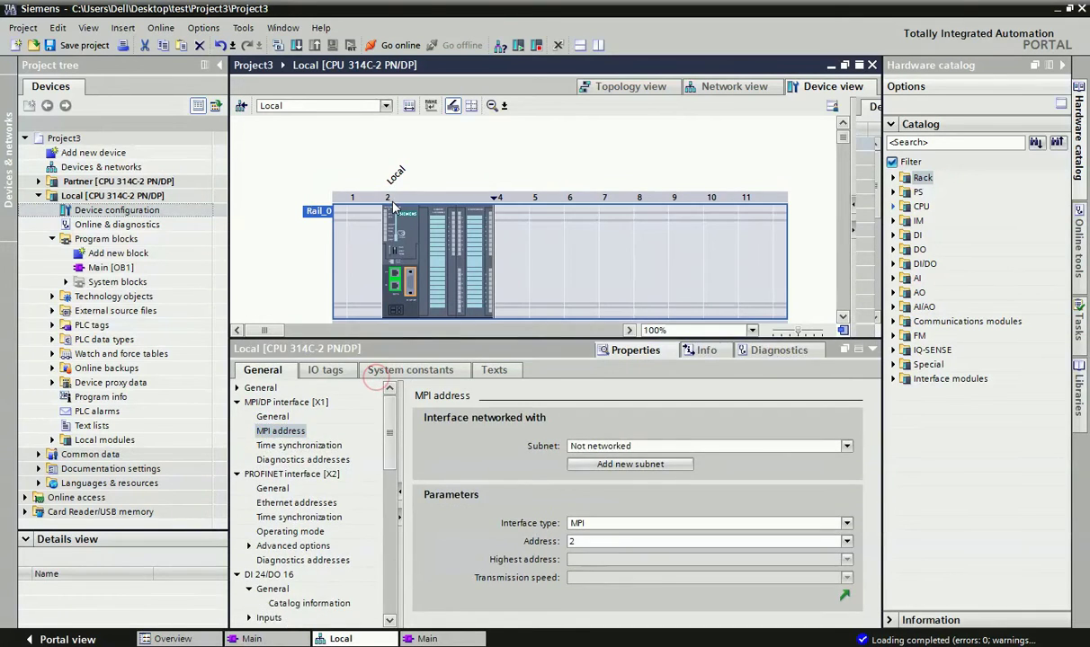
{"action": "left_click", "coordinate": [396, 223]}
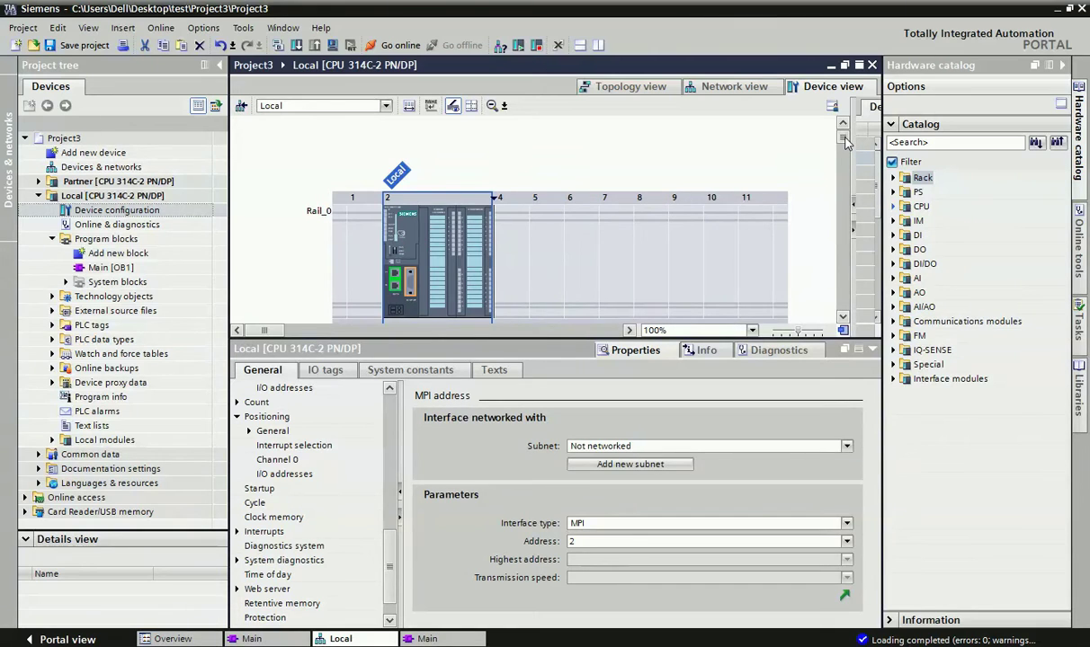
{"action": "scroll", "coordinate": [851, 146], "scroll_direction": "down", "scroll_amount": 3}
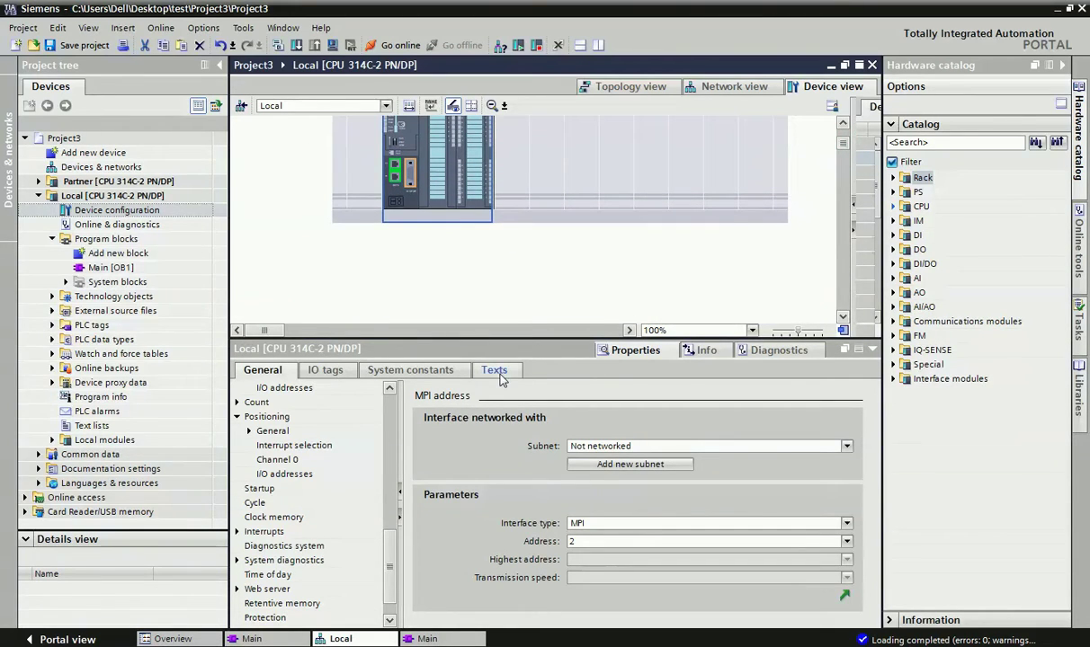
{"action": "left_click_drag", "start_coordinate": [389, 564], "coordinate": [391, 436]}
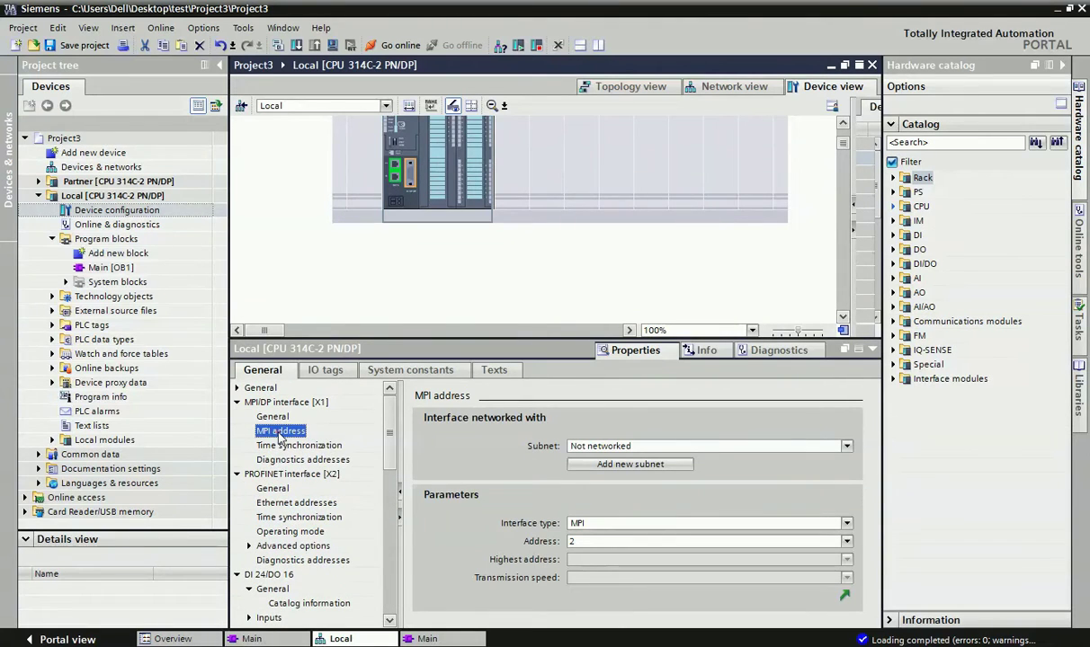
{"action": "left_click", "coordinate": [595, 541]}
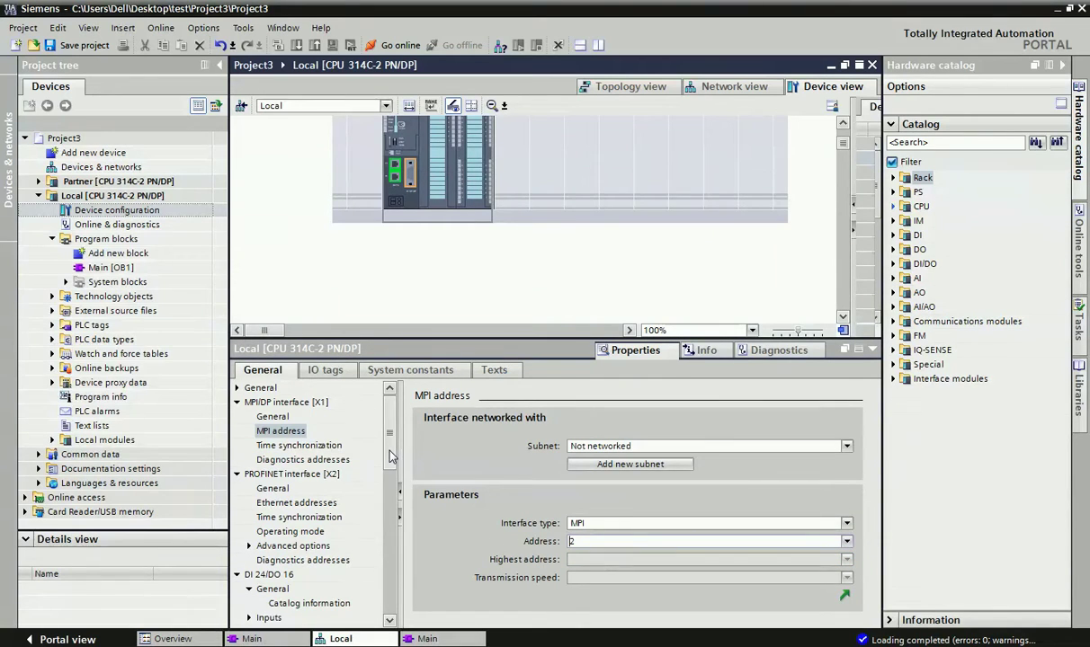
{"action": "left_click_drag", "start_coordinate": [388, 451], "coordinate": [392, 511]}
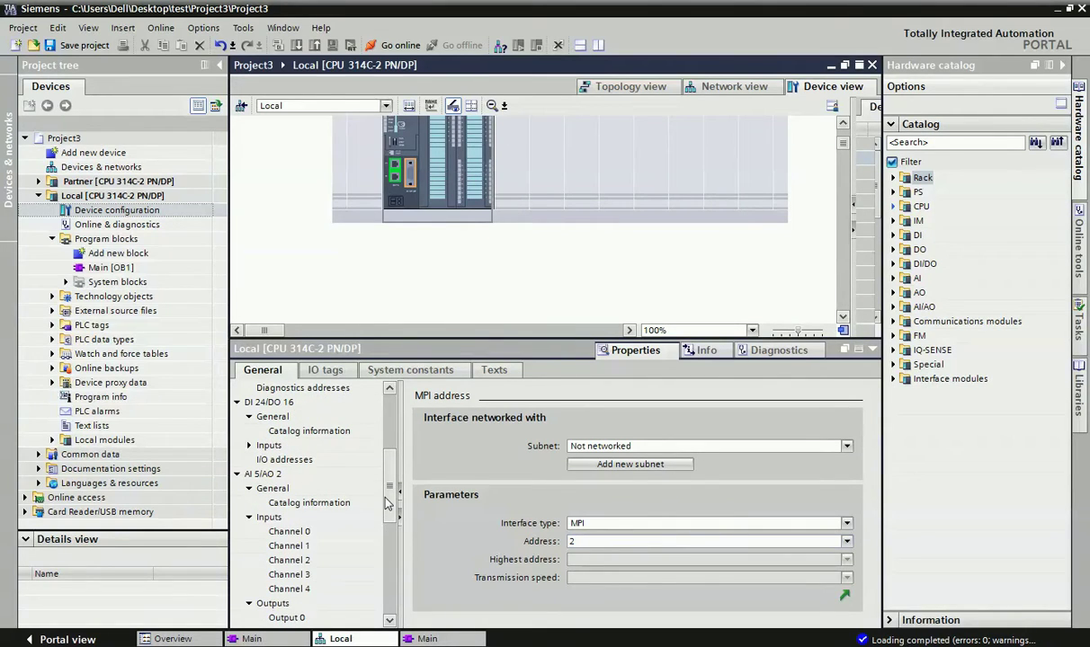
{"action": "scroll", "coordinate": [385, 501], "scroll_direction": "down", "scroll_amount": 4}
{"action": "scroll", "coordinate": [385, 485], "scroll_direction": "up", "scroll_amount": 7}
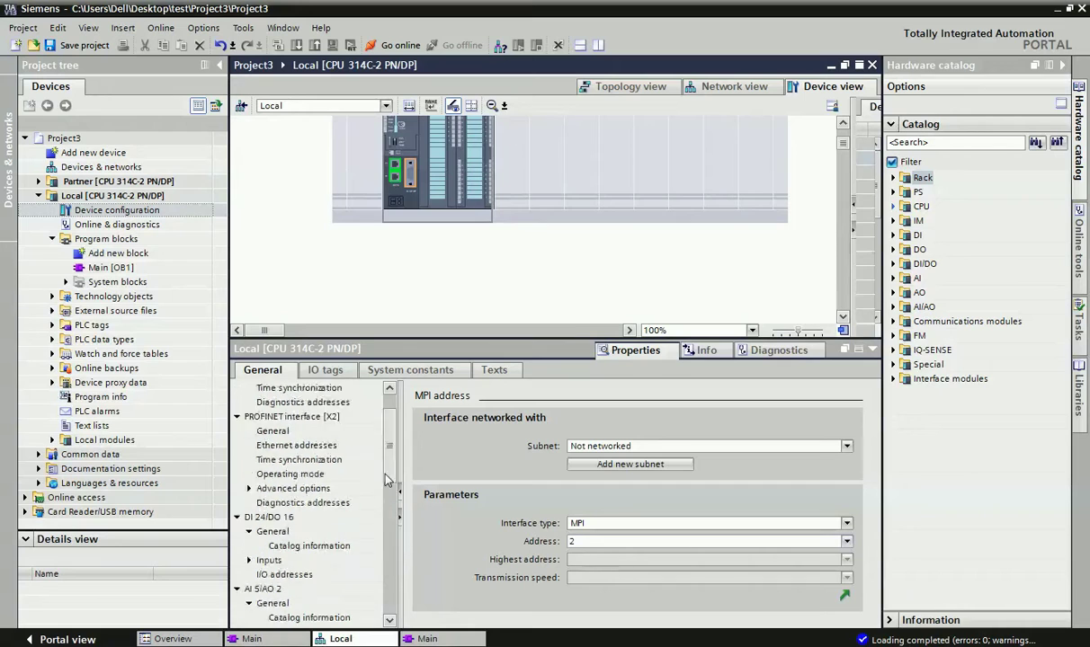
{"action": "scroll", "coordinate": [385, 479], "scroll_direction": "up", "scroll_amount": 2}
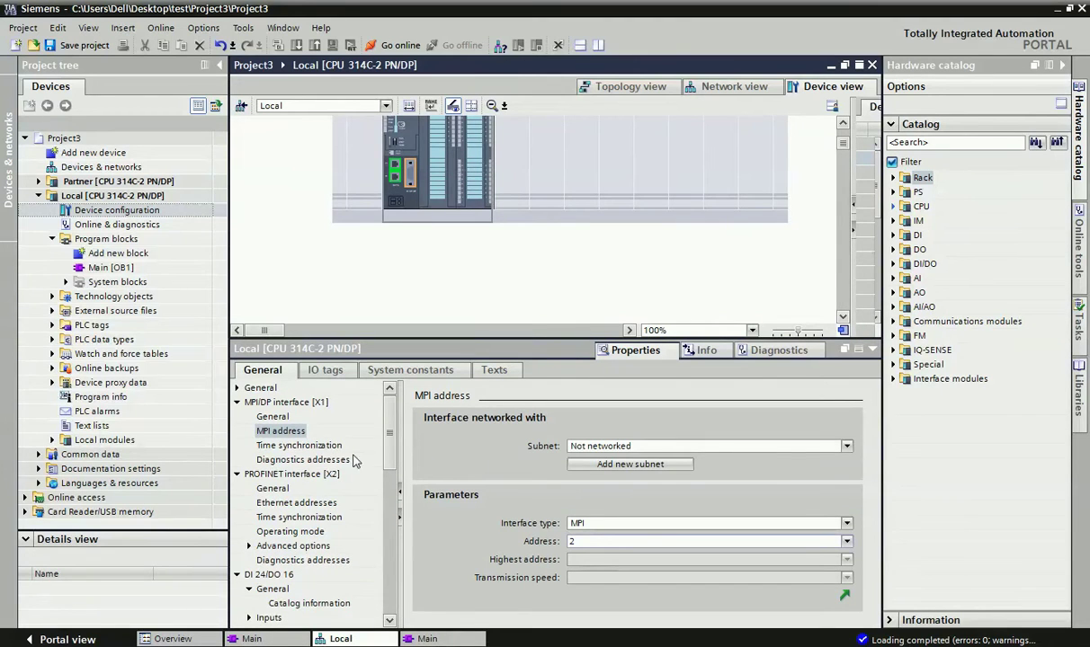
{"action": "scroll", "coordinate": [390, 485], "scroll_direction": "down", "scroll_amount": 6}
{"action": "scroll", "coordinate": [392, 512], "scroll_direction": "down", "scroll_amount": 4}
Confirm the Local CPU's clock memory is enabled at memory byte 0, then reselect the CPU module.
{"action": "left_click", "coordinate": [296, 546]}
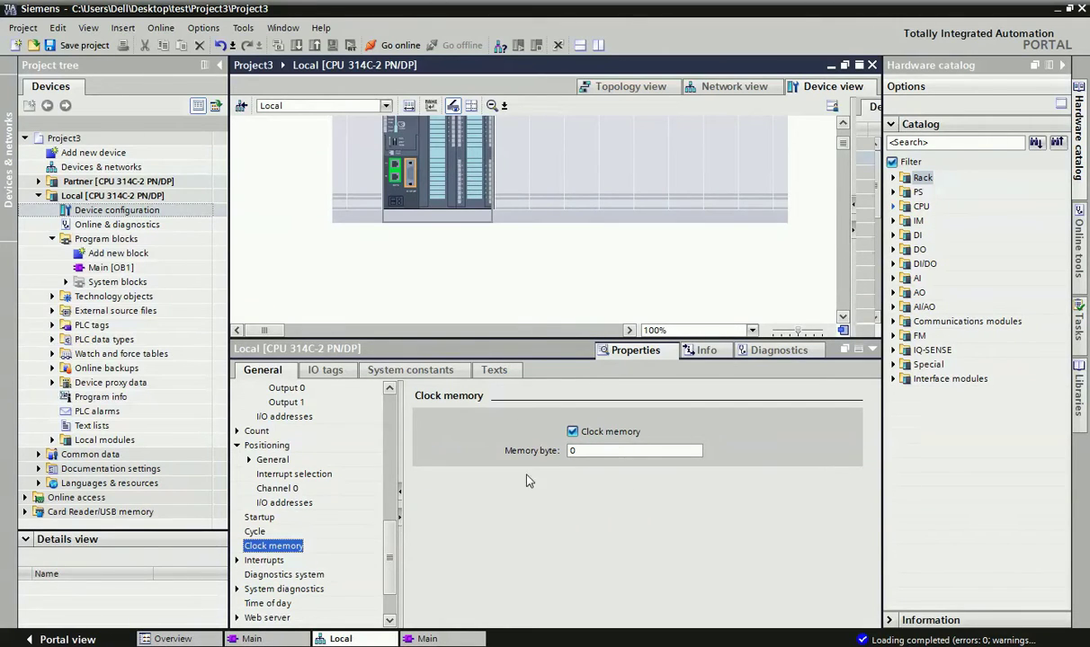
{"action": "left_click", "coordinate": [401, 142]}
{"action": "left_click", "coordinate": [401, 142]}
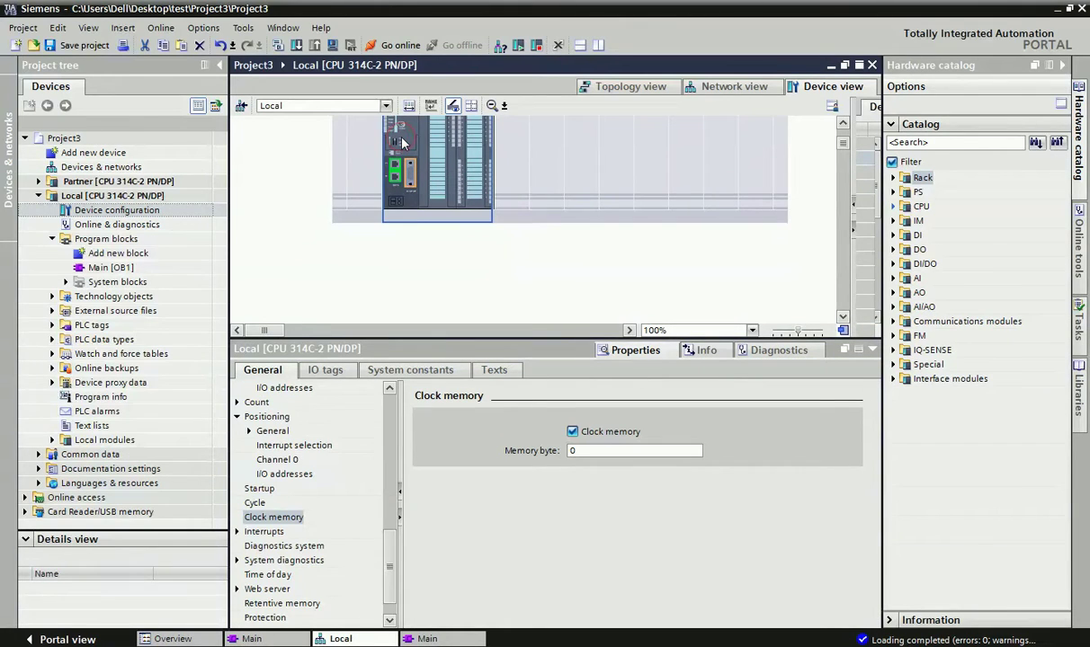
Download the Local CPU's hardware configuration to the PLC and finish with 0 errors.
{"action": "left_click", "coordinate": [296, 46]}
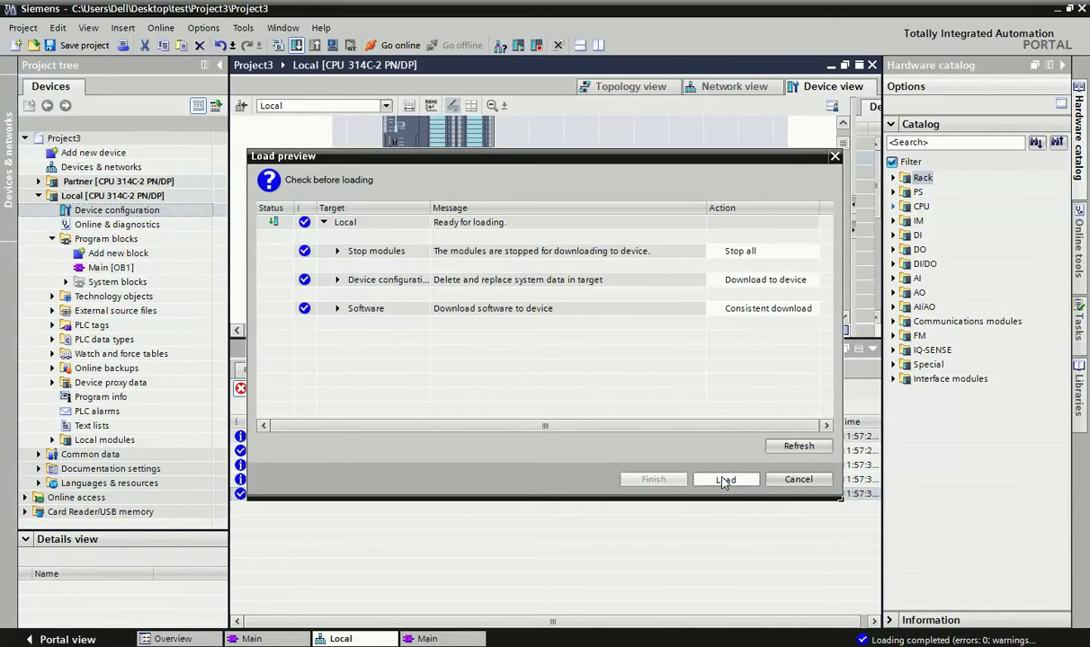
{"action": "left_click", "coordinate": [724, 481]}
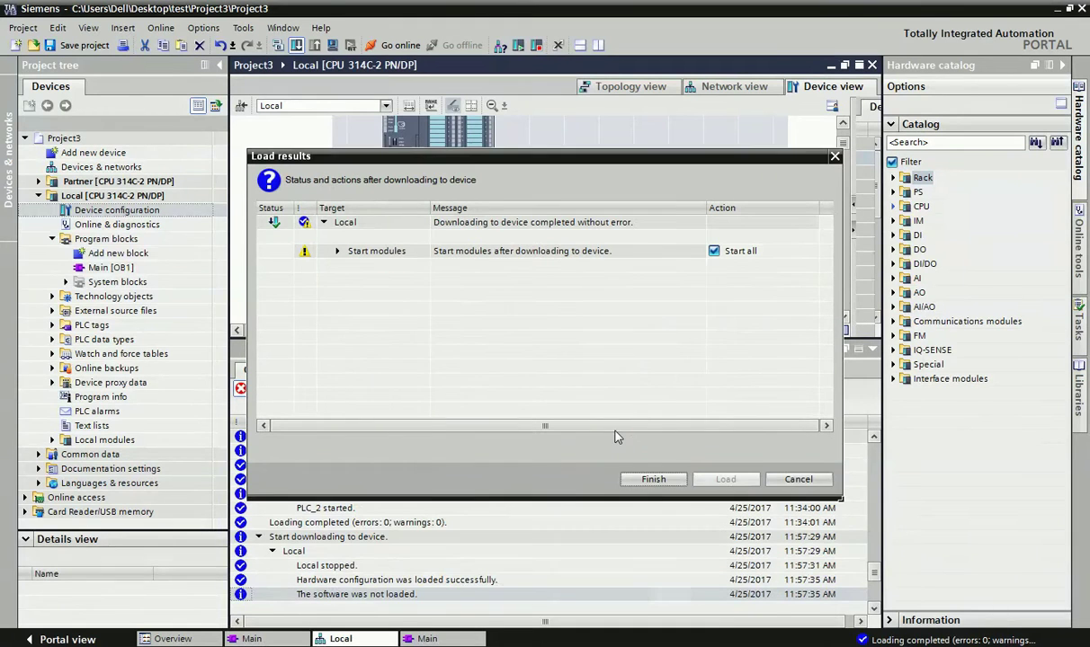
{"action": "left_click", "coordinate": [654, 479]}
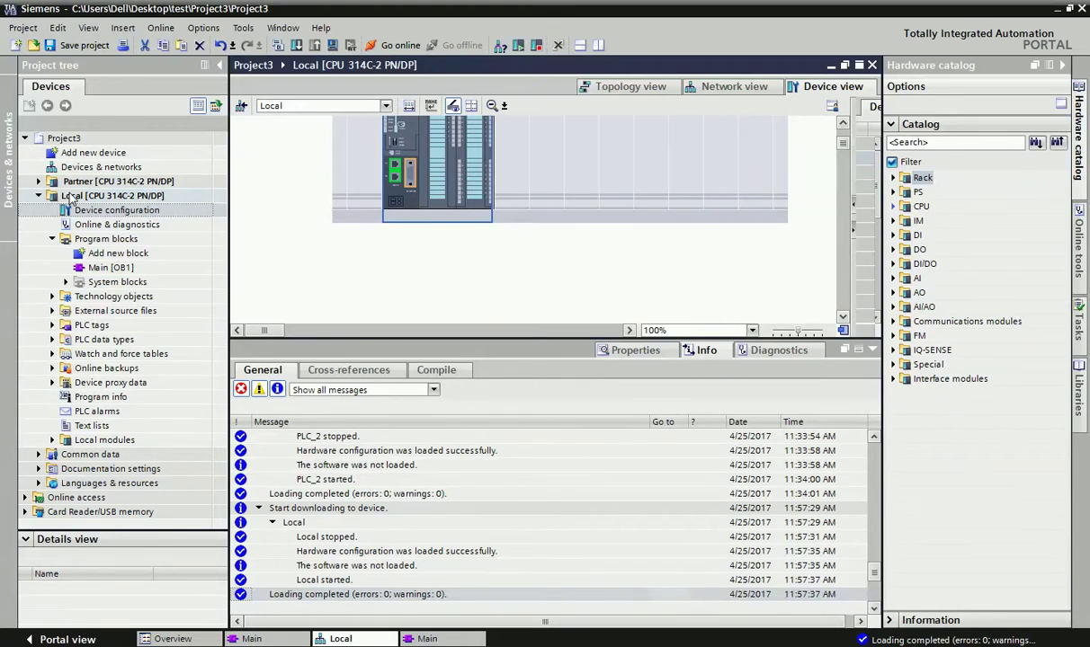
{"action": "left_click", "coordinate": [38, 181]}
{"action": "double_click", "coordinate": [115, 196]}
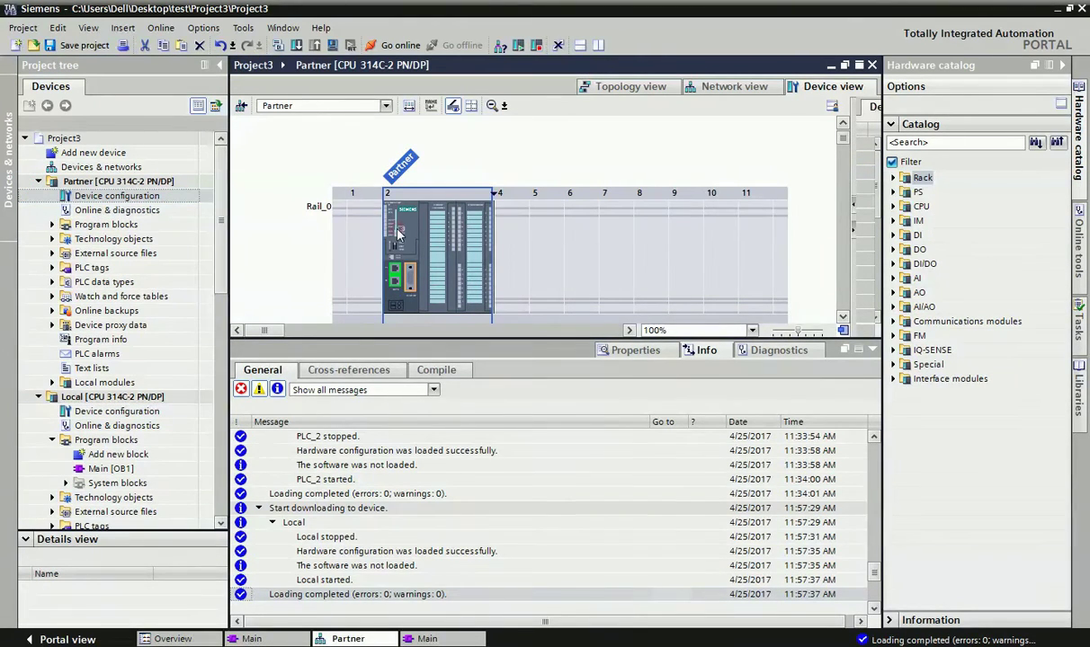
{"action": "double_click", "coordinate": [399, 233]}
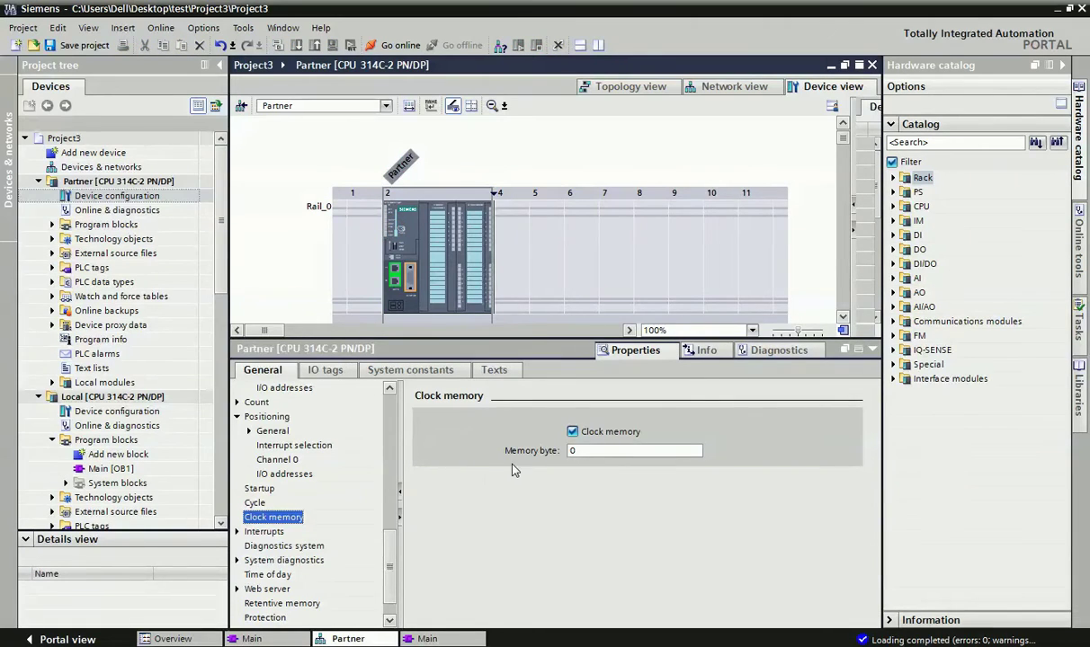
{"action": "left_click_drag", "start_coordinate": [397, 551], "coordinate": [314, 430]}
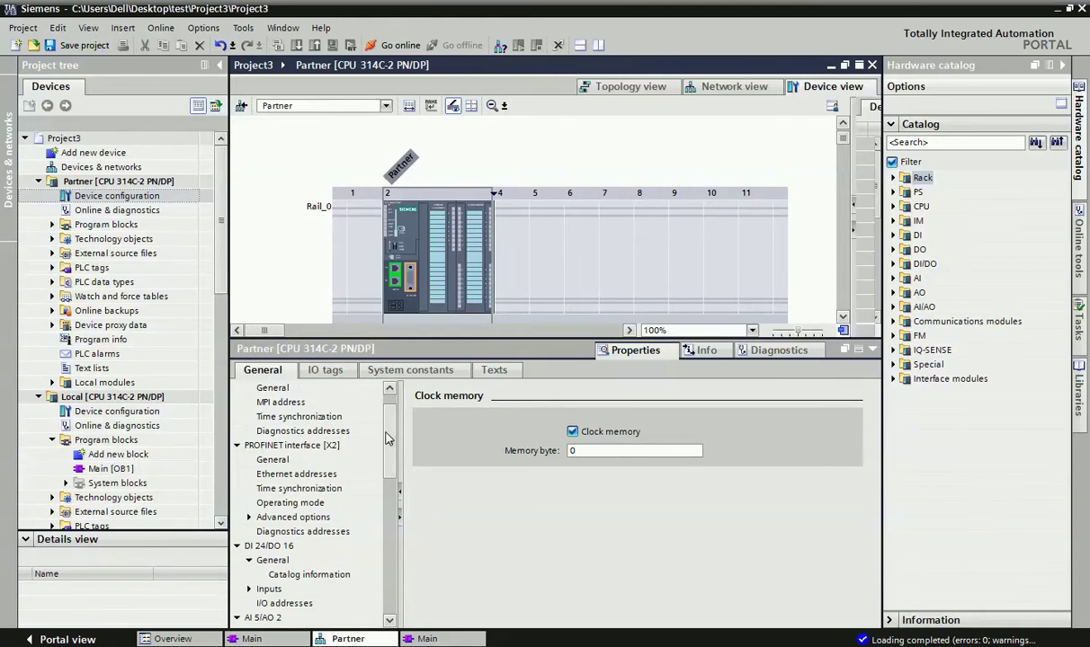
{"action": "scroll", "coordinate": [314, 431], "scroll_direction": "up", "scroll_amount": 1}
{"action": "left_click", "coordinate": [315, 436]}
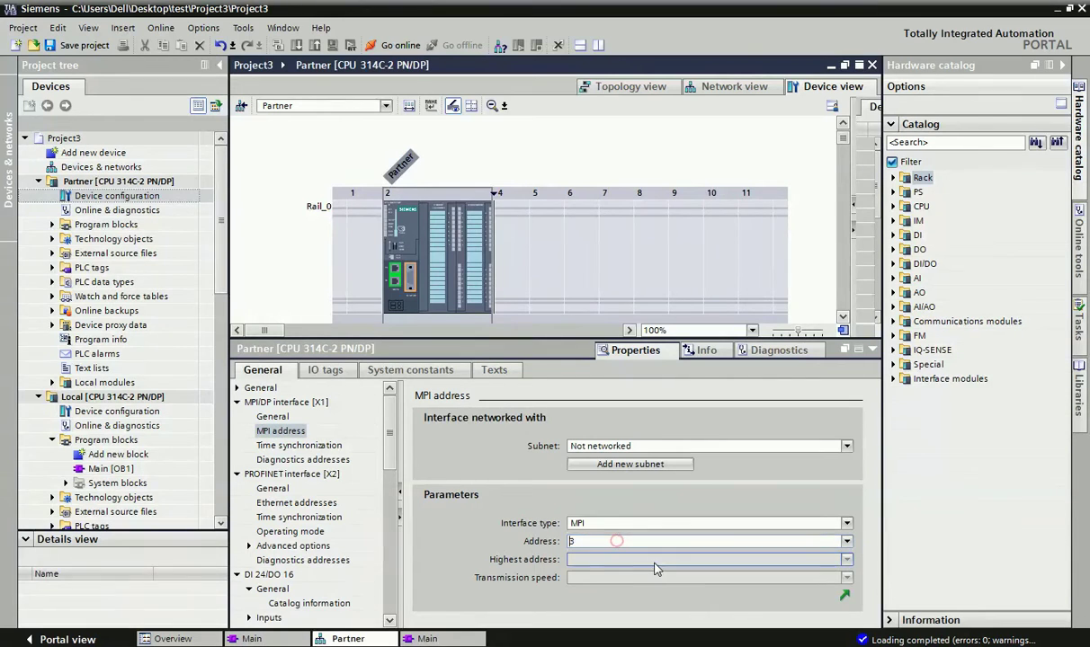
{"action": "left_click", "coordinate": [847, 543]}
{"action": "scroll", "coordinate": [638, 594], "scroll_direction": "down", "scroll_amount": 15}
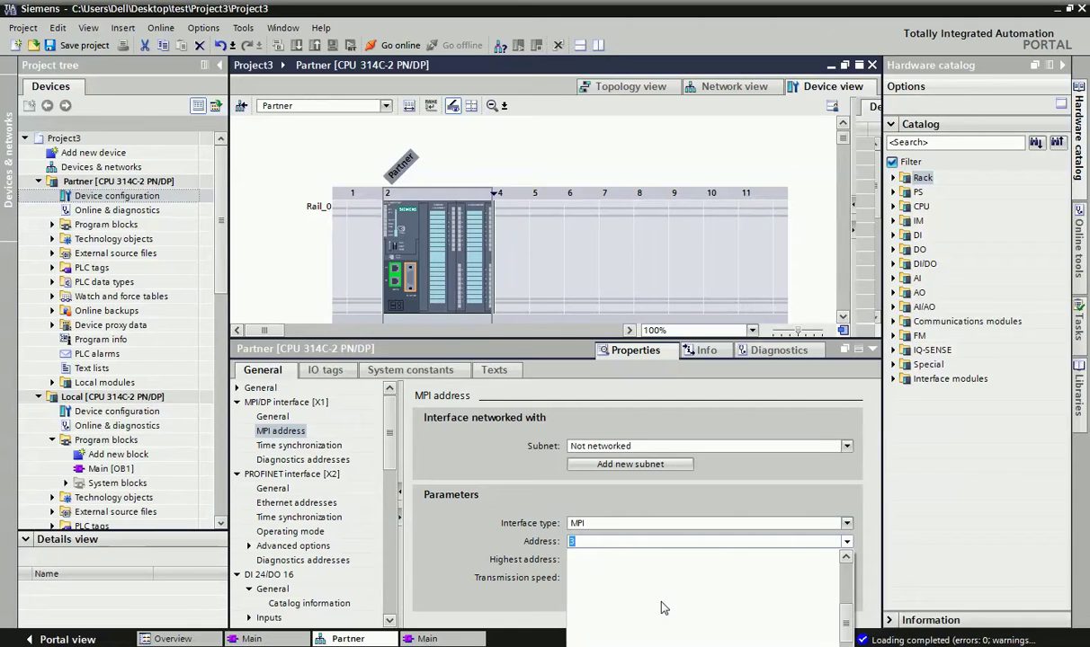
{"action": "scroll", "coordinate": [629, 584], "scroll_direction": "up", "scroll_amount": 10}
{"action": "left_click", "coordinate": [588, 546]}
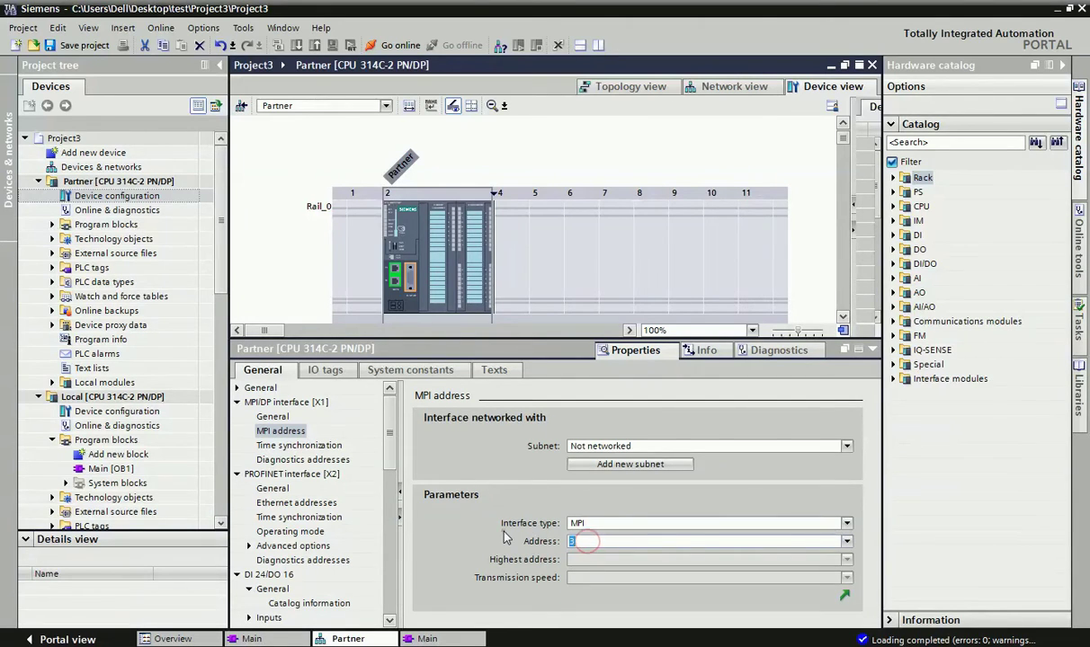
{"action": "left_click", "coordinate": [391, 215]}
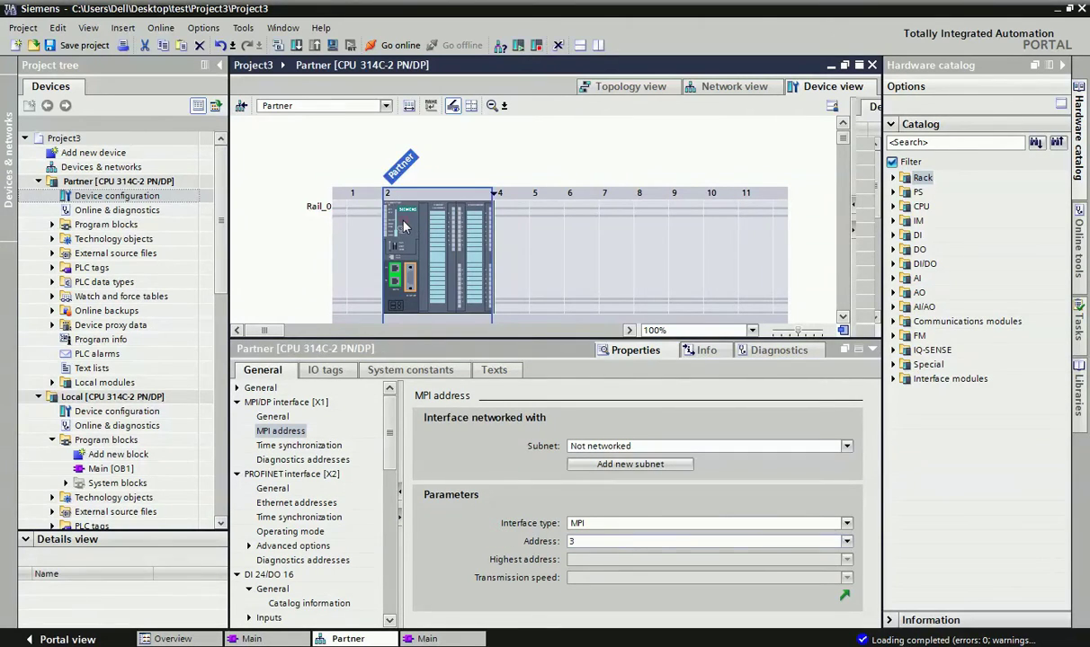
Download the Partner CPU's hardware configuration to the PLC and finish with 0 errors.
{"action": "left_click", "coordinate": [297, 45]}
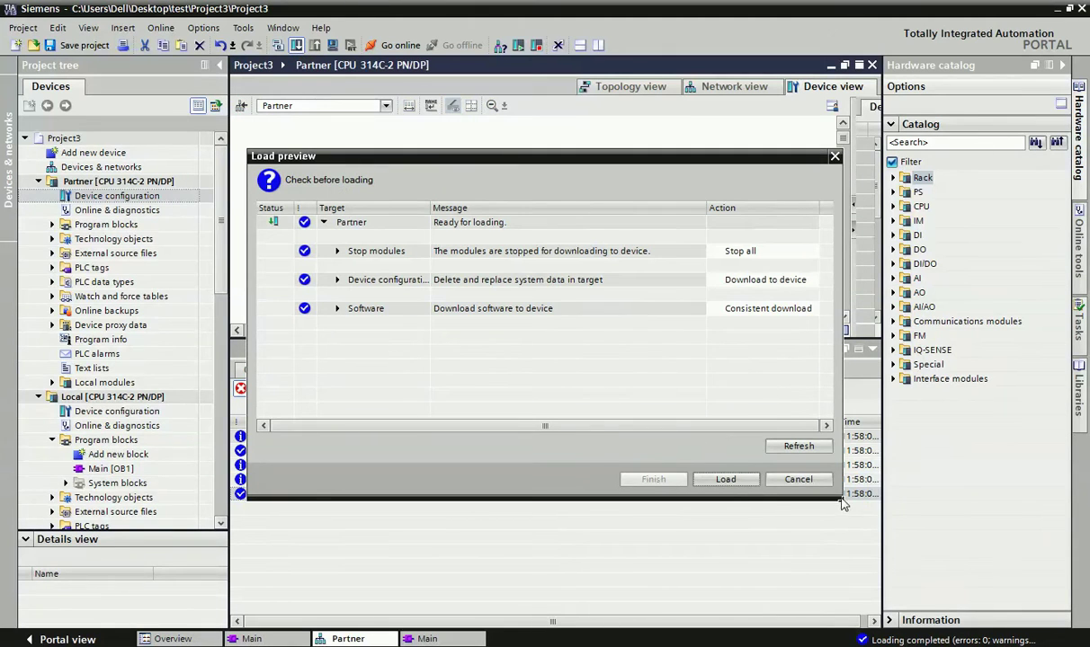
{"action": "left_click", "coordinate": [728, 480]}
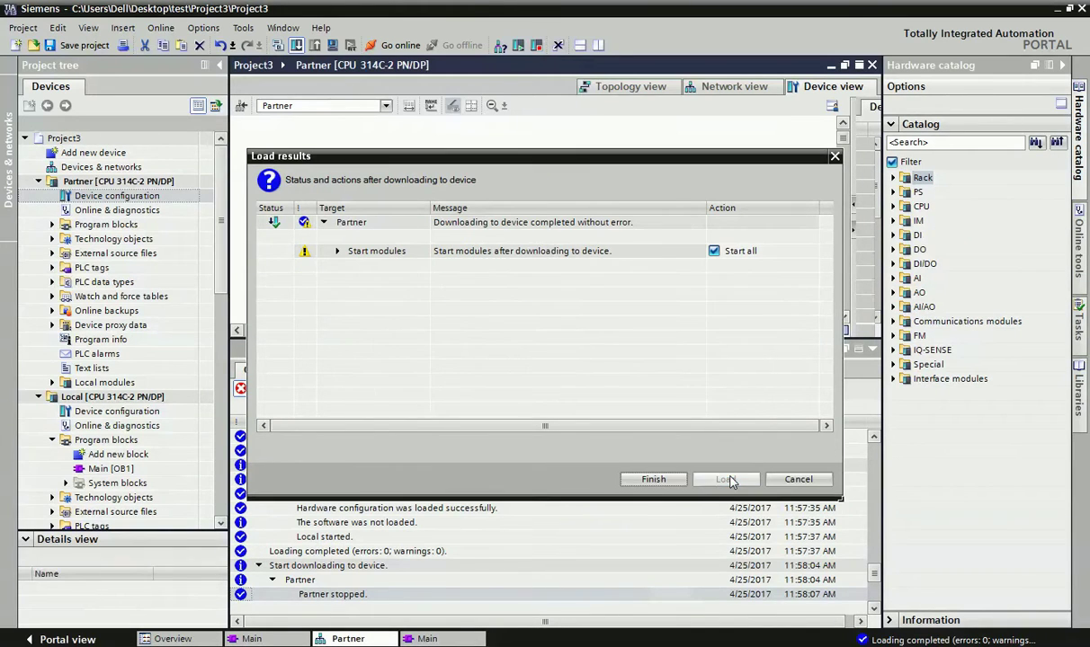
{"action": "left_click", "coordinate": [654, 479]}
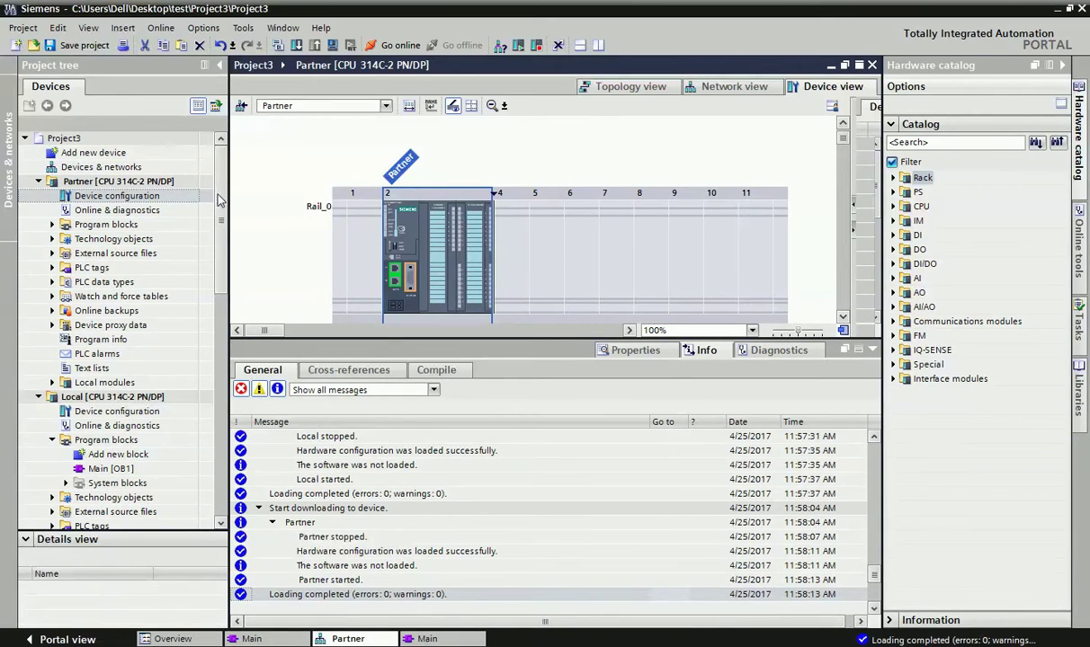
Open Local's Main [OB1] program block and enlarge the editor to show the whole network.
{"action": "scroll", "coordinate": [209, 194], "scroll_direction": "down", "scroll_amount": 2}
{"action": "scroll", "coordinate": [230, 251], "scroll_direction": "down", "scroll_amount": 2}
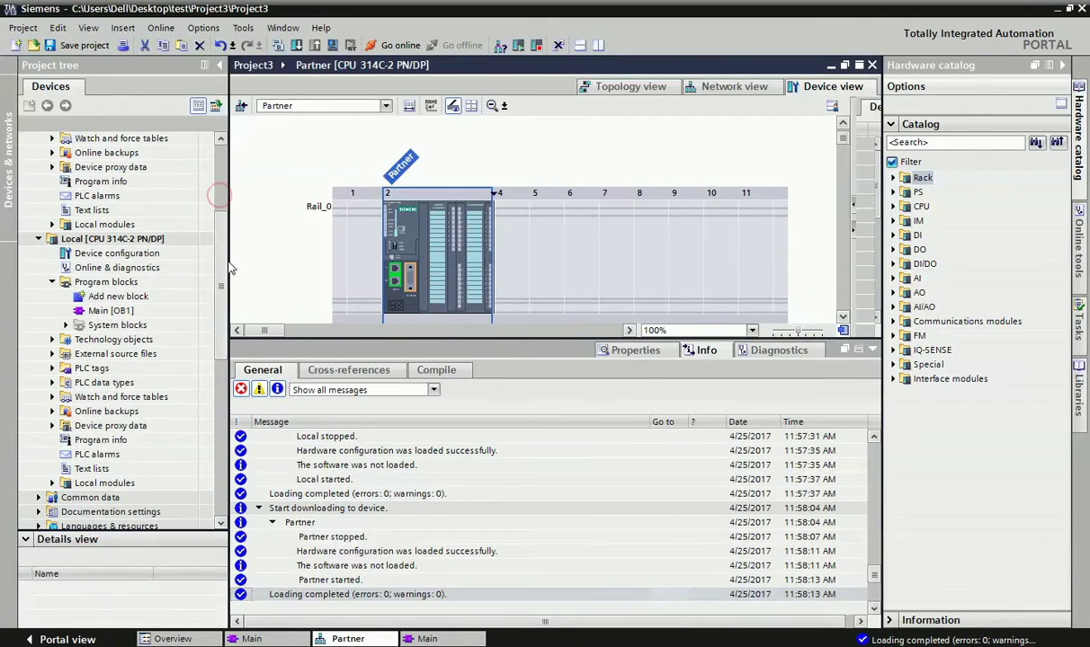
{"action": "left_click", "coordinate": [112, 311]}
{"action": "double_click", "coordinate": [111, 310]}
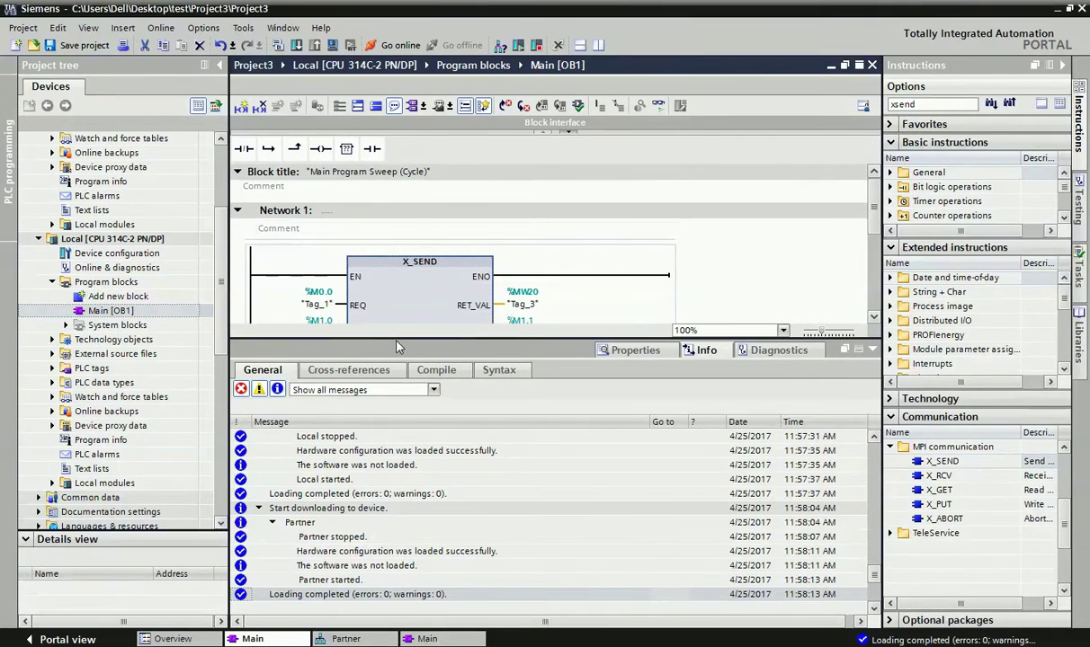
{"action": "left_click_drag", "start_coordinate": [397, 338], "coordinate": [397, 487]}
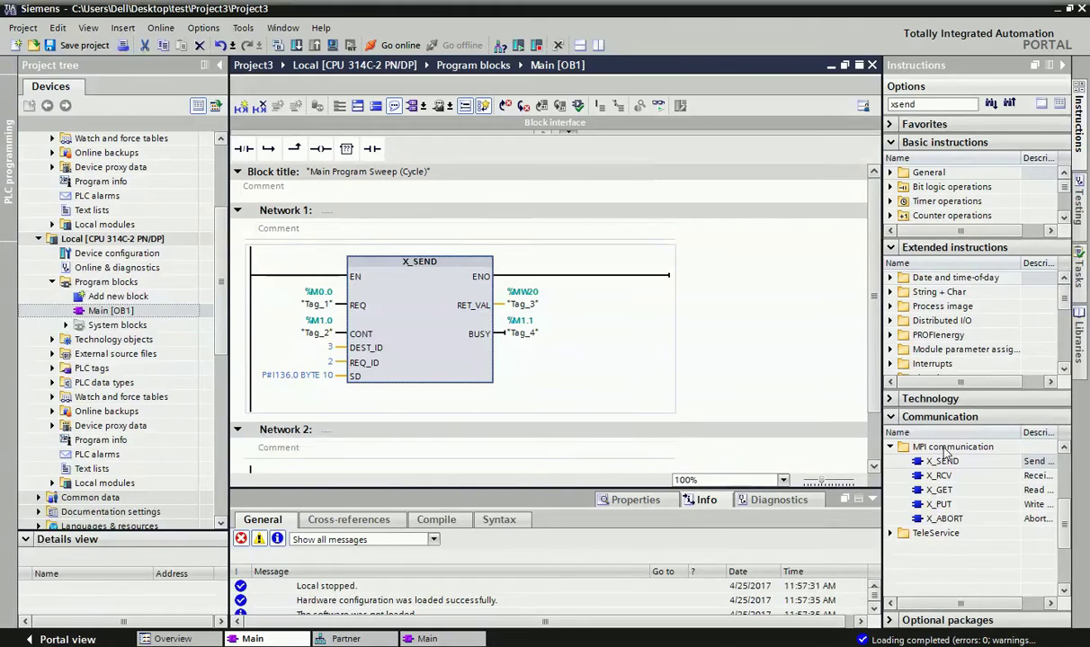
Look over the X_SEND and X_RCV MPI communication instructions, then select Network 1.
{"action": "left_click", "coordinate": [940, 464]}
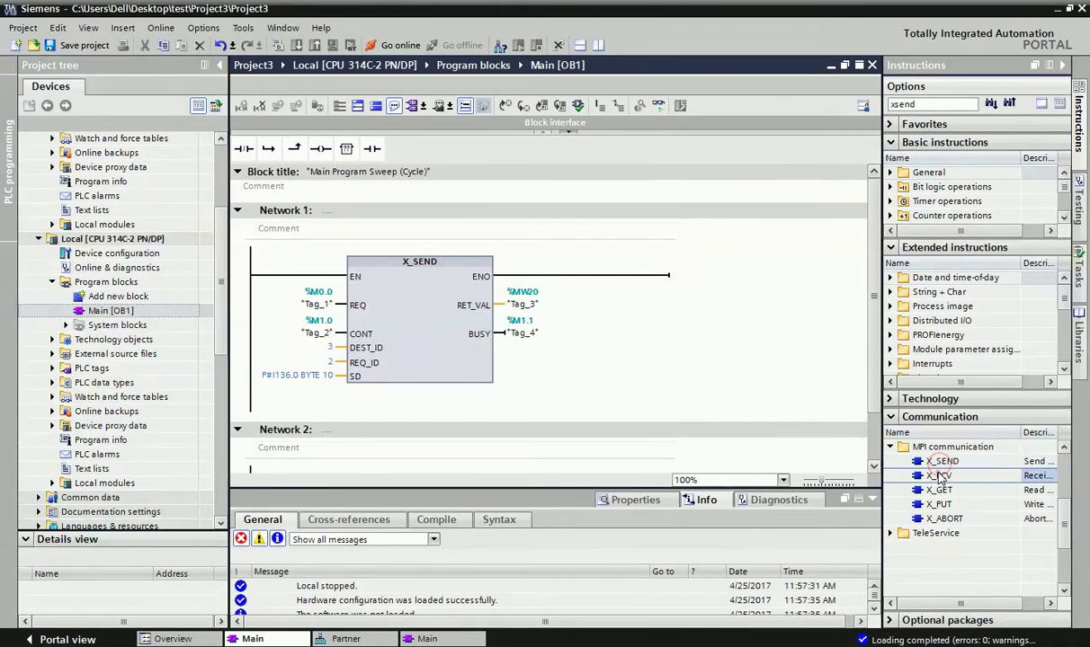
{"action": "left_click", "coordinate": [944, 479]}
{"action": "left_click", "coordinate": [439, 335]}
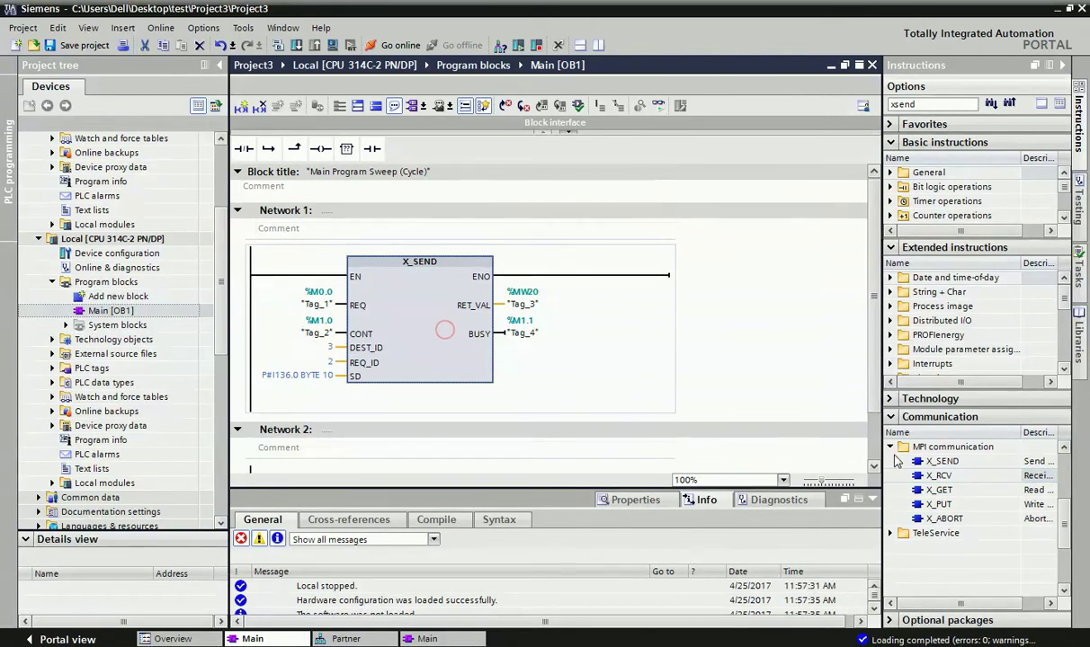